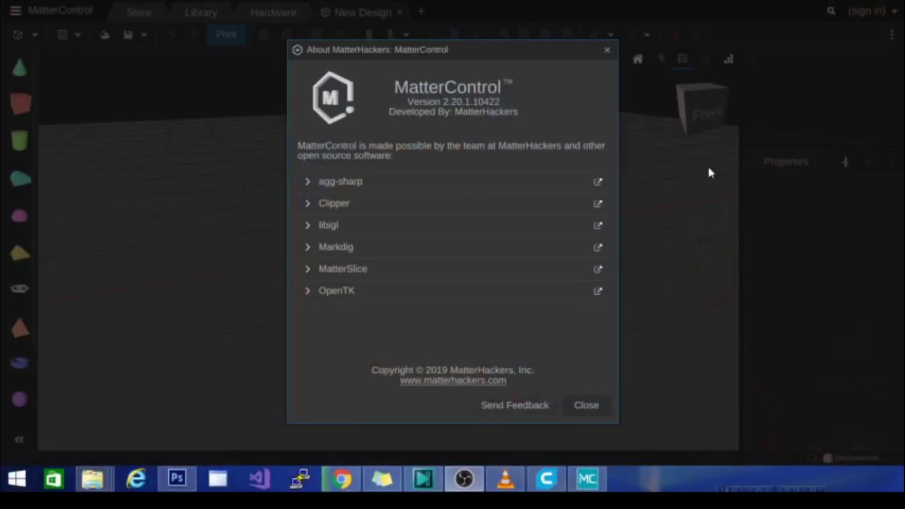
# - Close the About window, browse the main menu, then view and close About MatterControl again
pyautogui.click(585, 404)
pyautogui.click(18, 10)
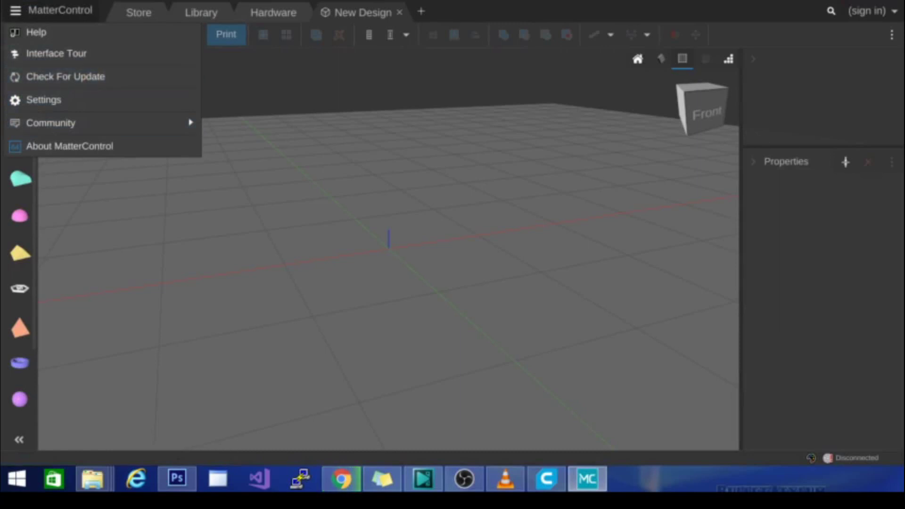
pyautogui.click(394, 226)
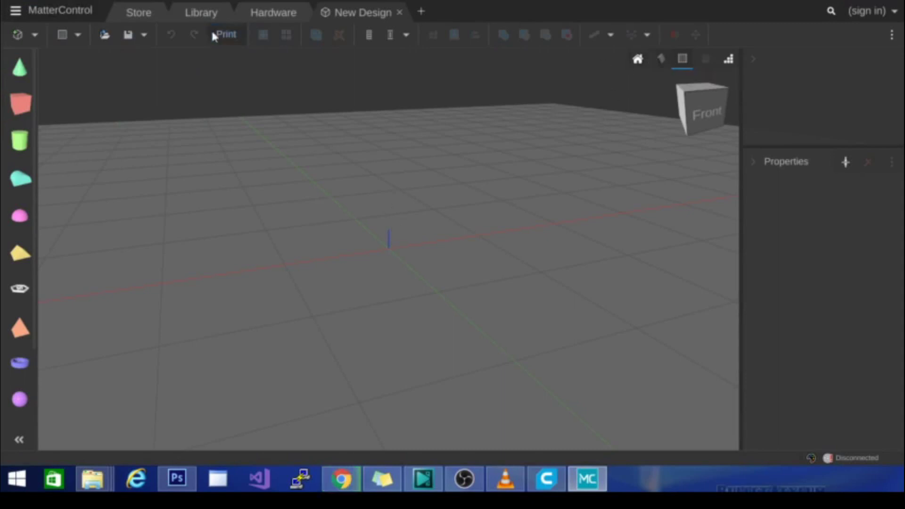
pyautogui.click(16, 11)
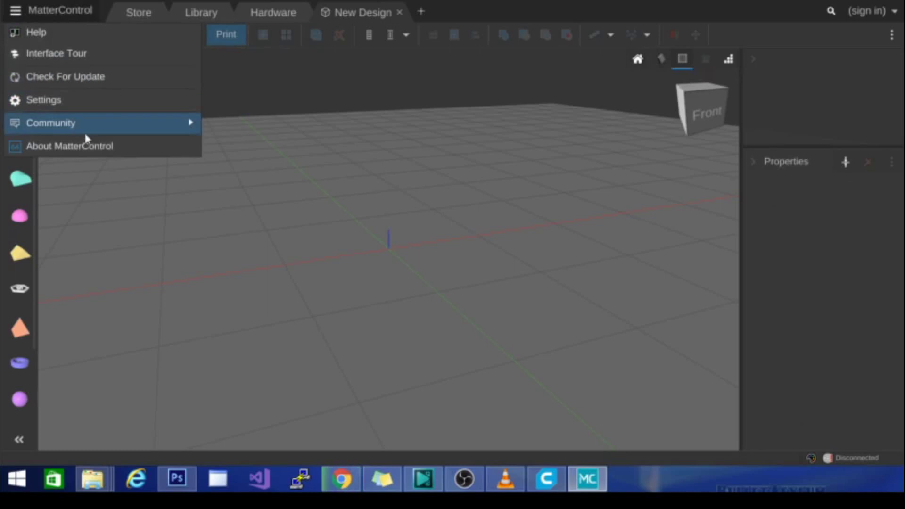
pyautogui.click(98, 149)
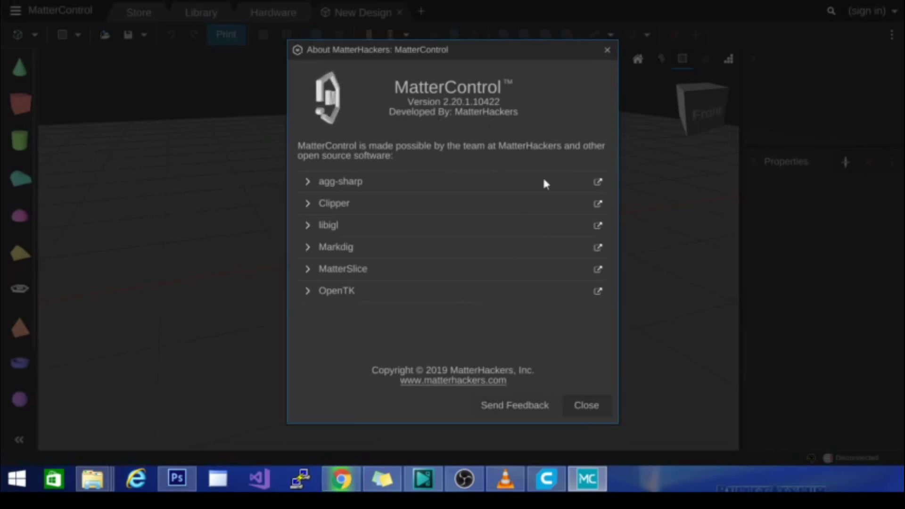
pyautogui.click(606, 48)
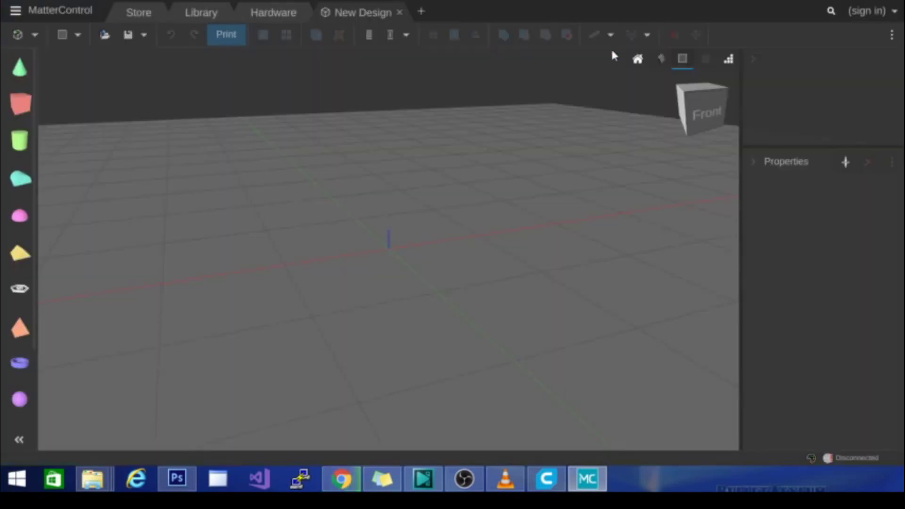
# - Shrink the shape palette to small icons and restore it, then show the content library
pyautogui.scroll(-2, 31, 178)
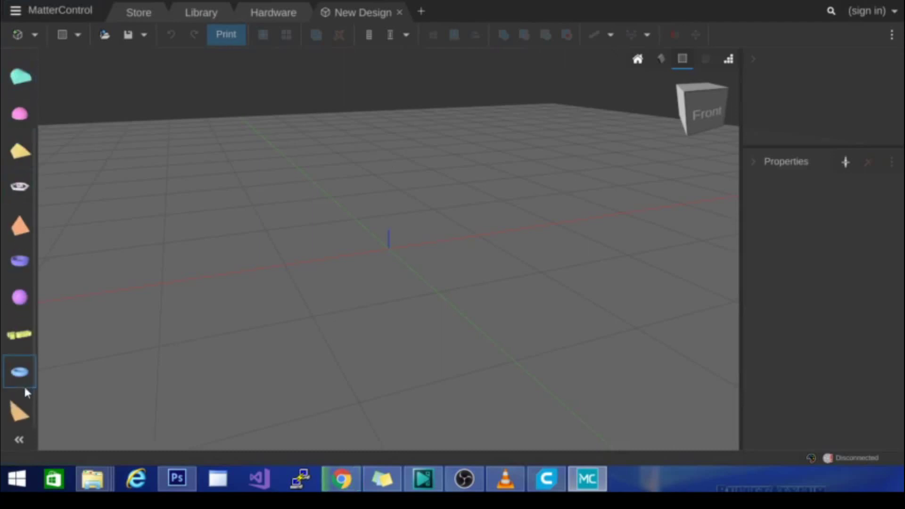
pyautogui.scroll(2, 24, 384)
pyautogui.click(18, 438)
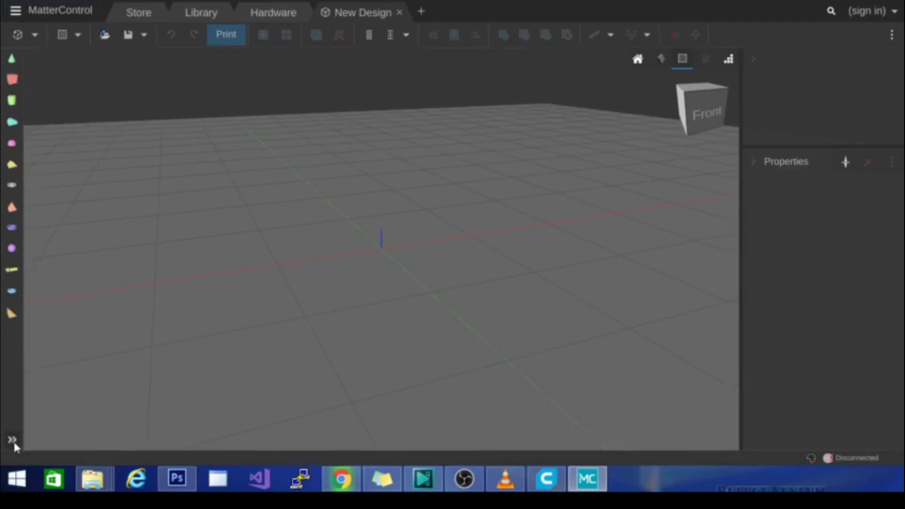
pyautogui.click(16, 440)
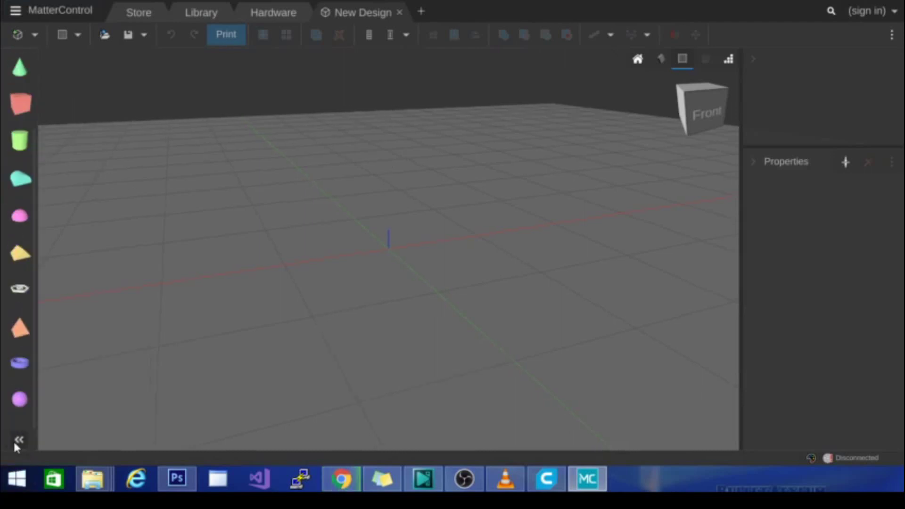
pyautogui.click(35, 33)
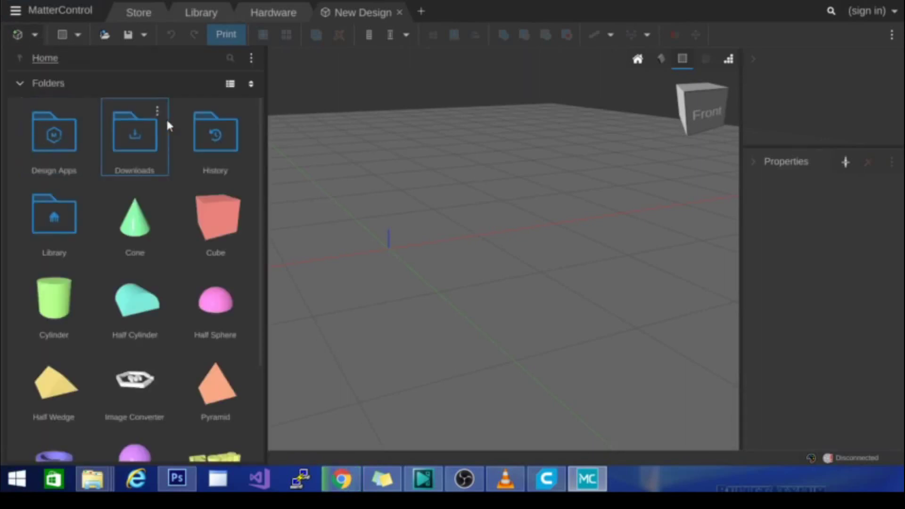
# - Try opening the Design Apps folder and dismiss the sign-in request that appears
pyautogui.click(49, 141)
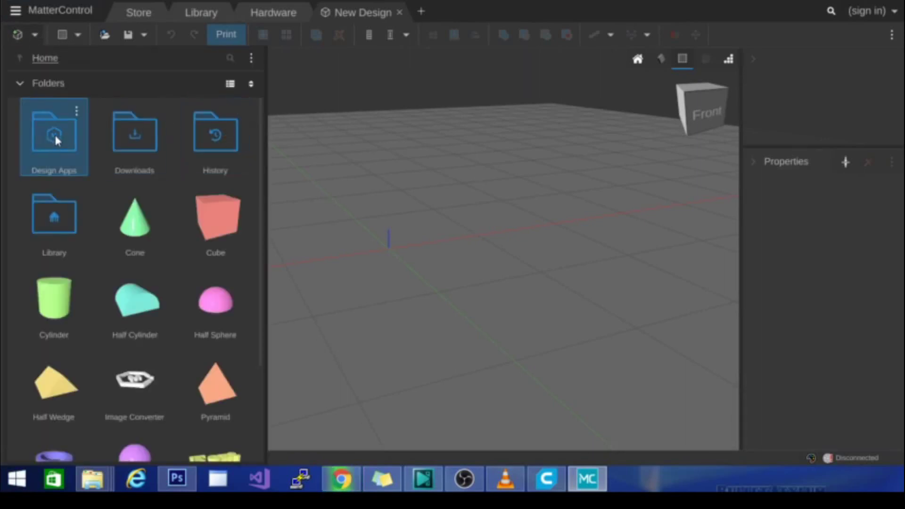
pyautogui.doubleClick(54, 136)
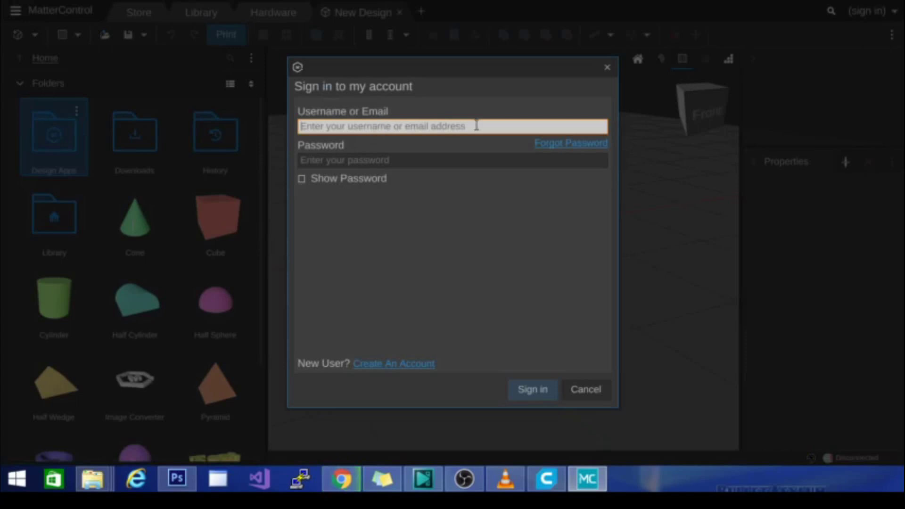
pyautogui.click(605, 69)
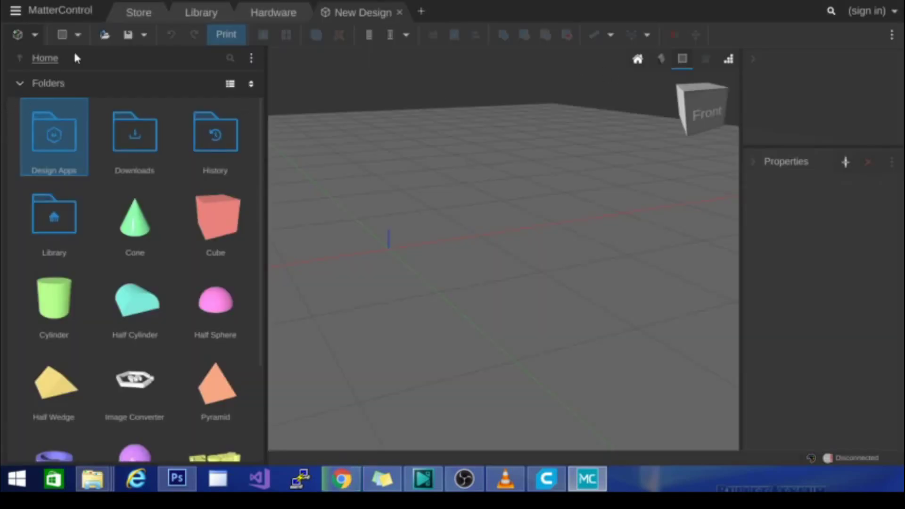
# - Collapse the library's Folders section and expand it again
pyautogui.scroll(-3, 92, 192)
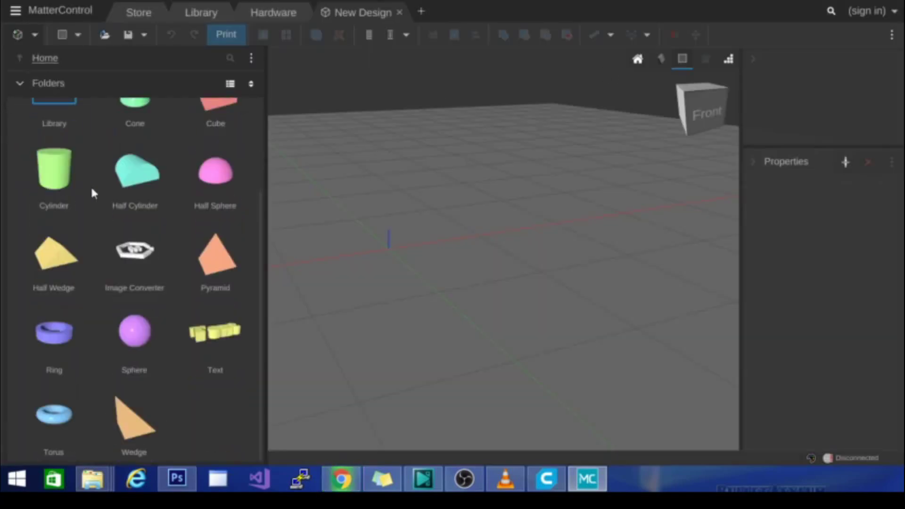
pyautogui.scroll(3, 226, 236)
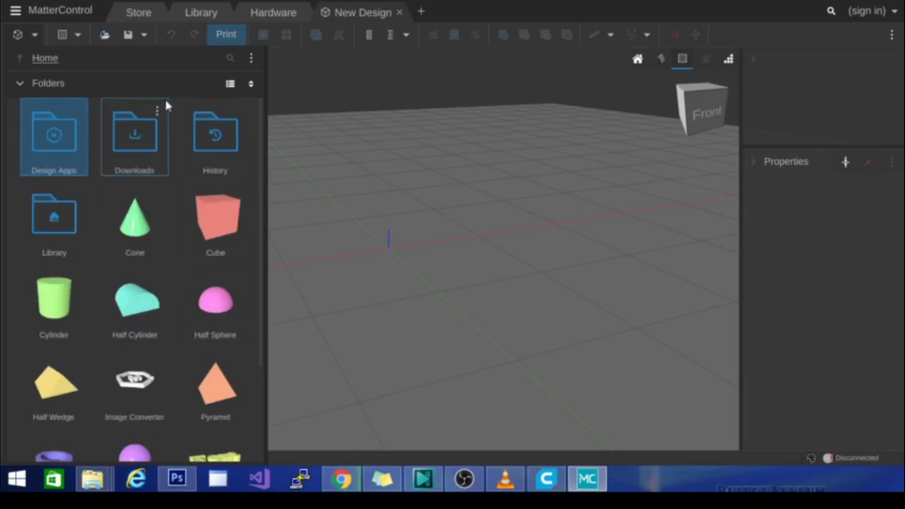
pyautogui.click(20, 82)
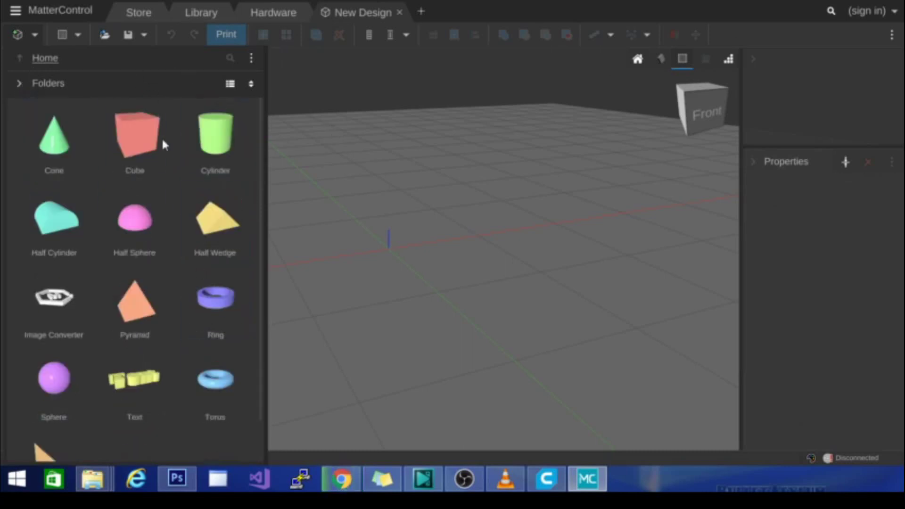
pyautogui.click(16, 81)
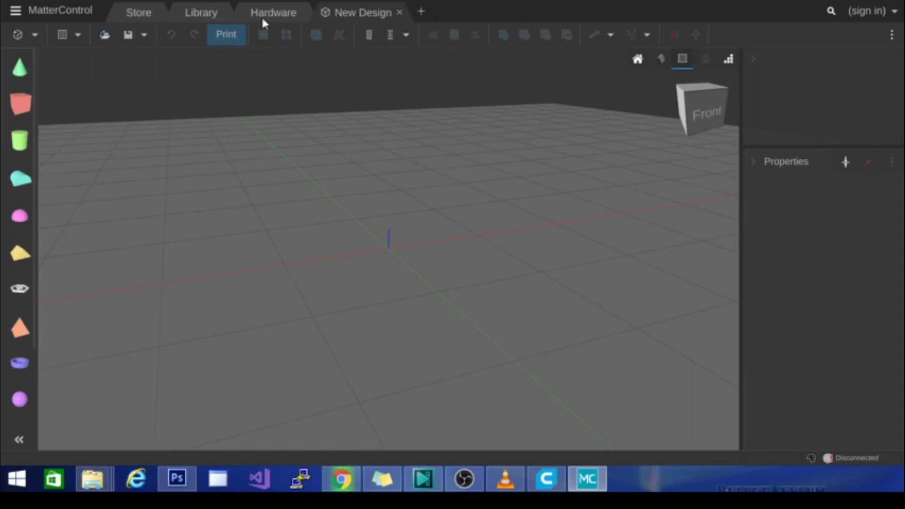
# - Browse the Store's Buy Materials, How To Guides and Get Inspired lists, then go back to New Design
pyautogui.click(136, 15)
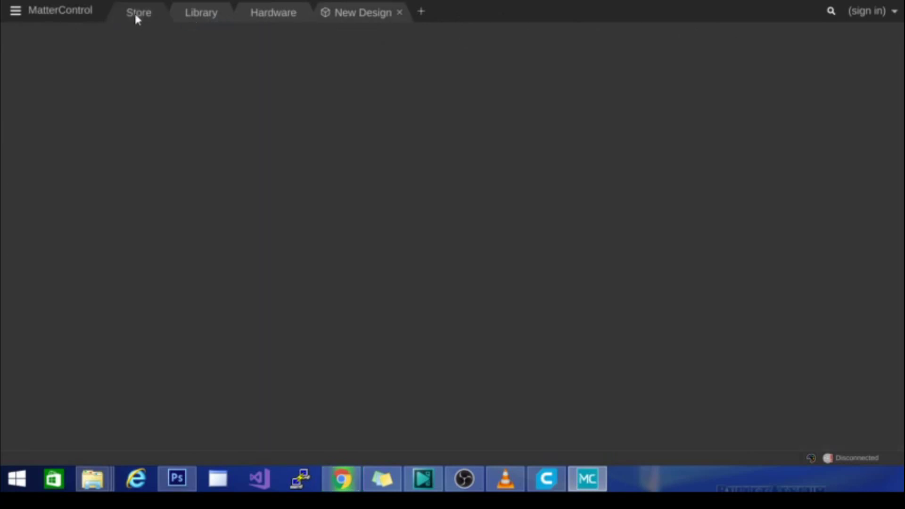
pyautogui.click(192, 18)
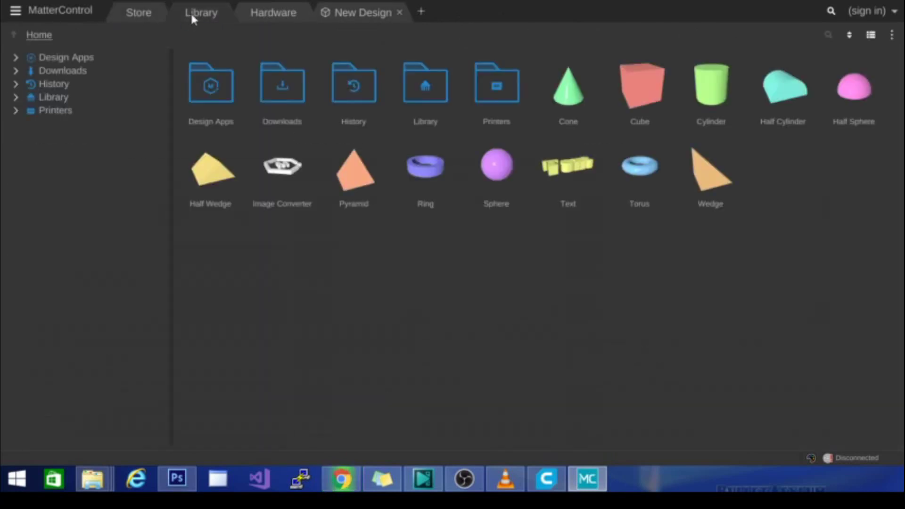
pyautogui.click(138, 13)
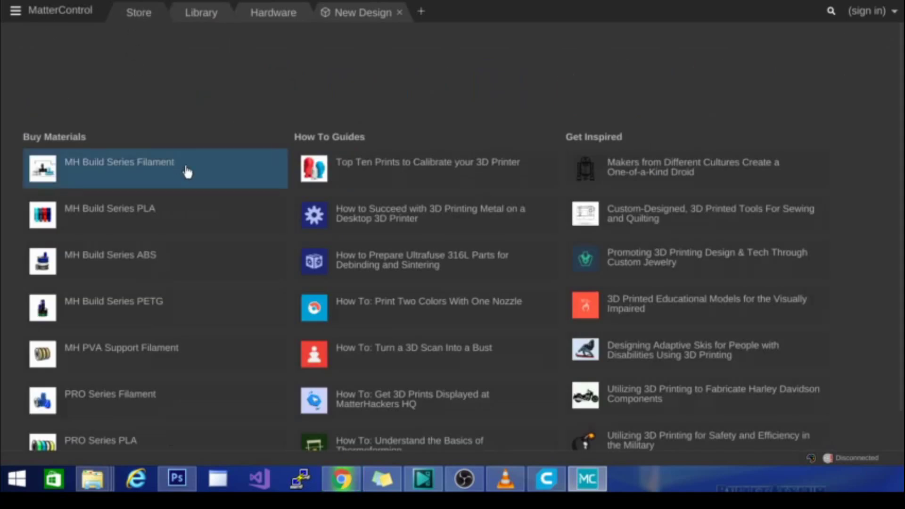
pyautogui.scroll(-1, 207, 318)
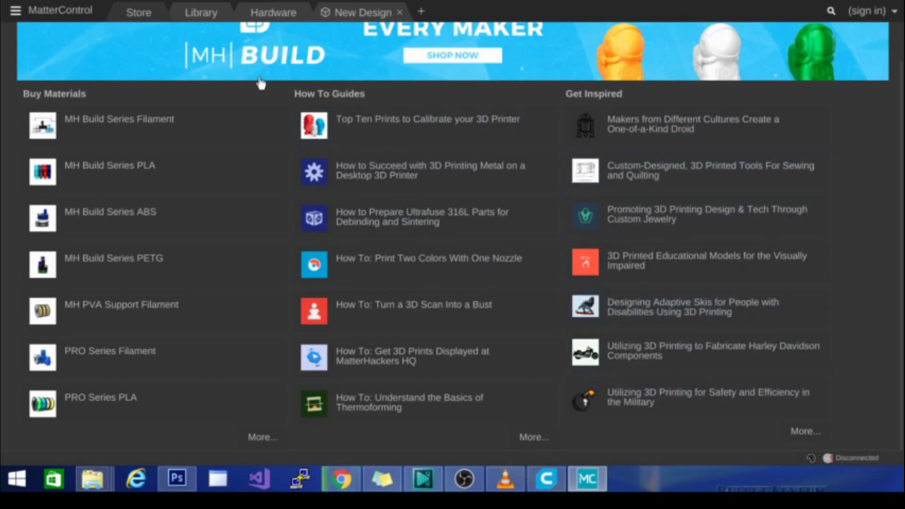
pyautogui.scroll(1, 410, 270)
pyautogui.scroll(-1, 392, 245)
pyautogui.scroll(1, 408, 326)
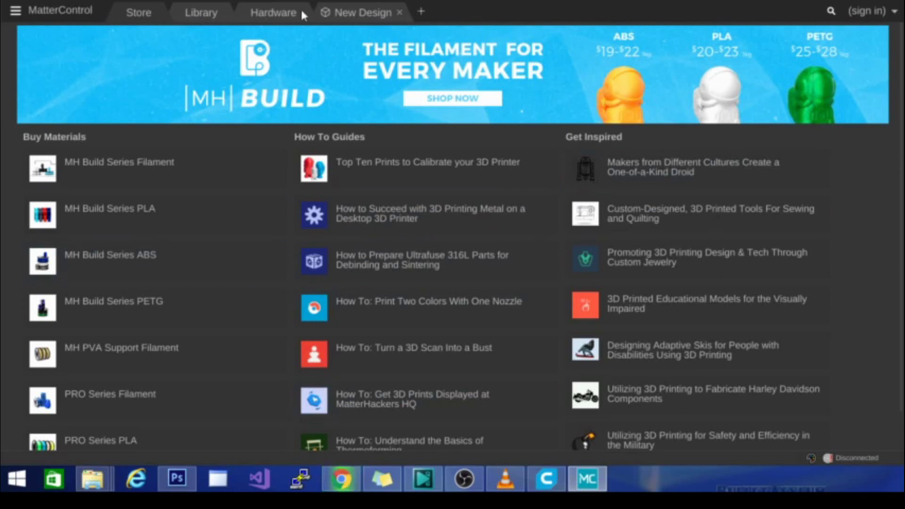
pyautogui.click(352, 18)
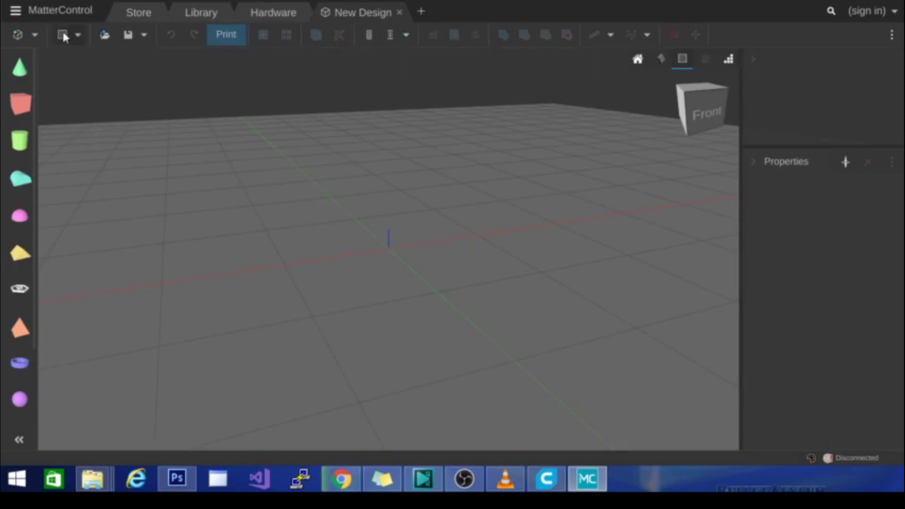
pyautogui.click(267, 12)
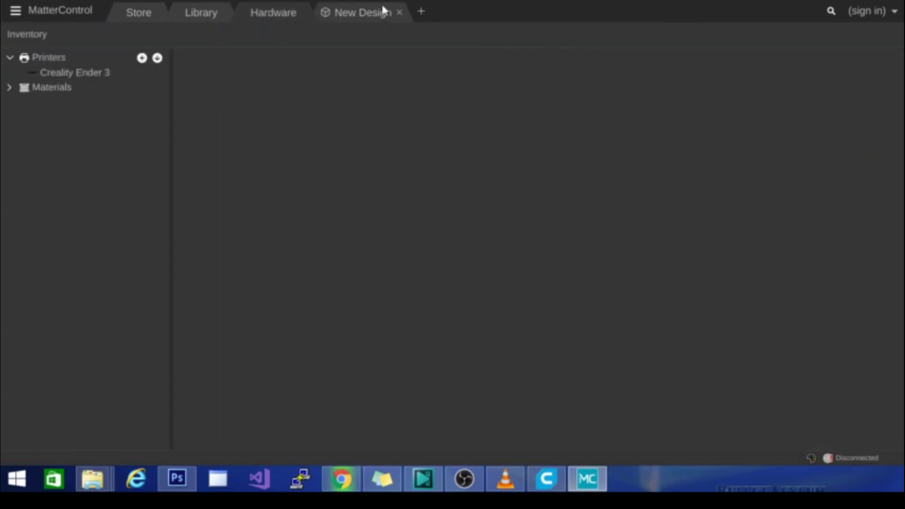
pyautogui.click(366, 11)
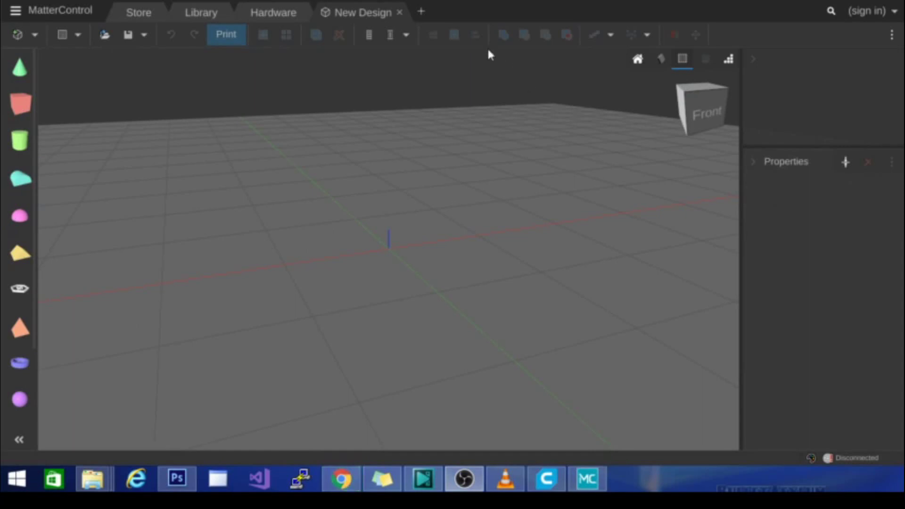
# - Place a cylinder on the build plate and set its diameter to 40
pyautogui.moveTo(20, 140); pyautogui.dragTo(342, 216)
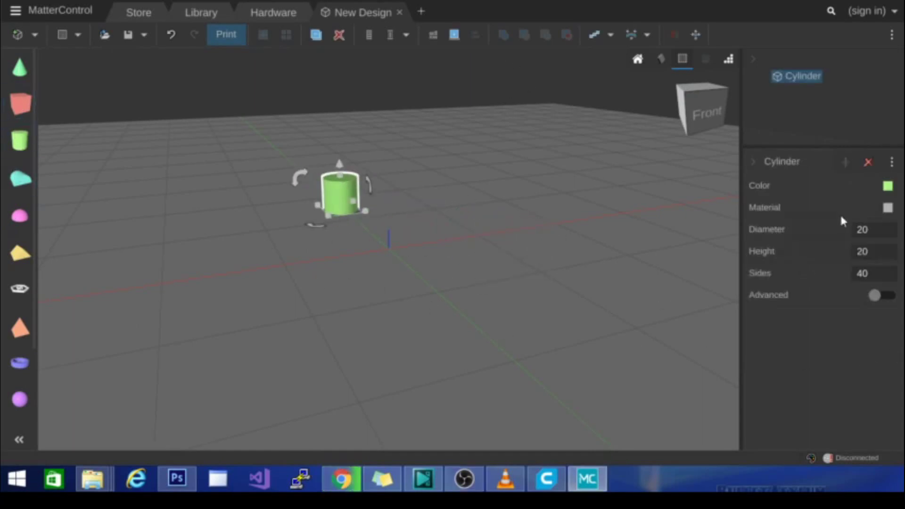
pyautogui.click(830, 227)
pyautogui.write('40')
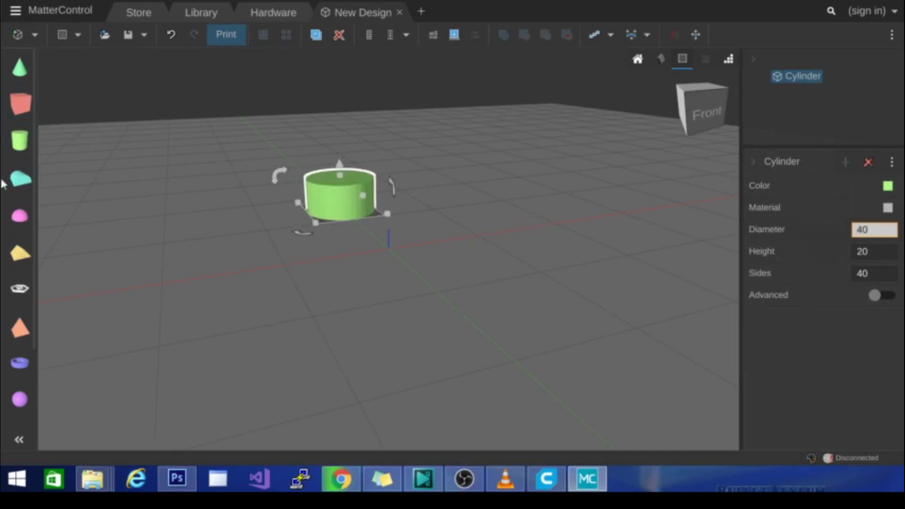
# - Add a half wedge and rest it on top of the cylinder, with the cylinder on the bed
pyautogui.moveTo(17, 269); pyautogui.dragTo(335, 158)
pyautogui.click(344, 199)
pyautogui.click(343, 201)
pyautogui.click(337, 137)
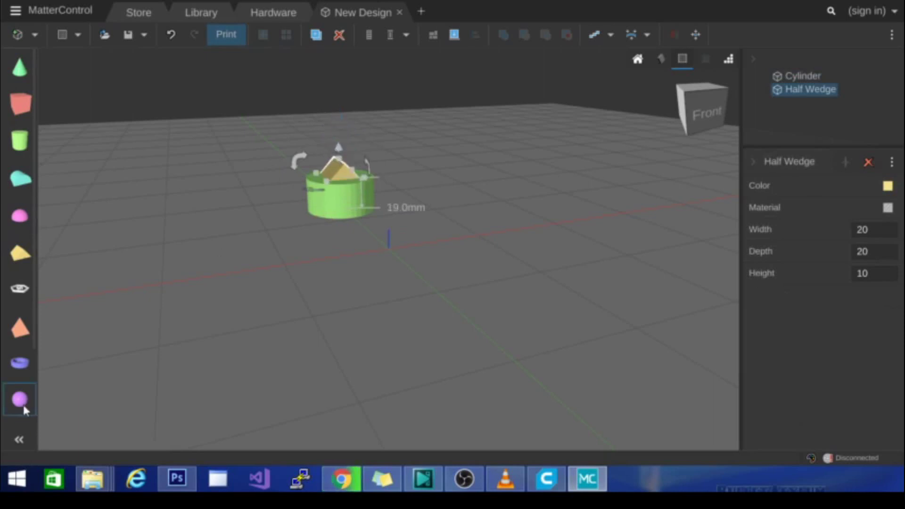
# - Add a Text object to the scene and rotate it by 131 degrees
pyautogui.scroll(-3, 23, 406)
pyautogui.moveTo(17, 337); pyautogui.dragTo(385, 170)
pyautogui.moveTo(301, 204)
pyautogui.moveTo(468, 200); pyautogui.dragTo(357, 212)
# - Replace the Text object with a new one set in the Audiowide font
pyautogui.press('Delete')
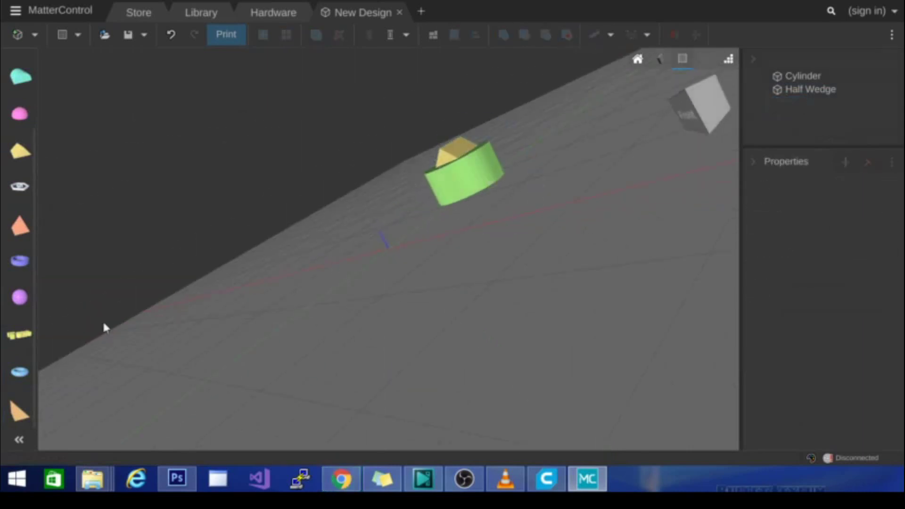
pyautogui.click(19, 334)
pyautogui.moveTo(479, 316); pyautogui.dragTo(538, 381)
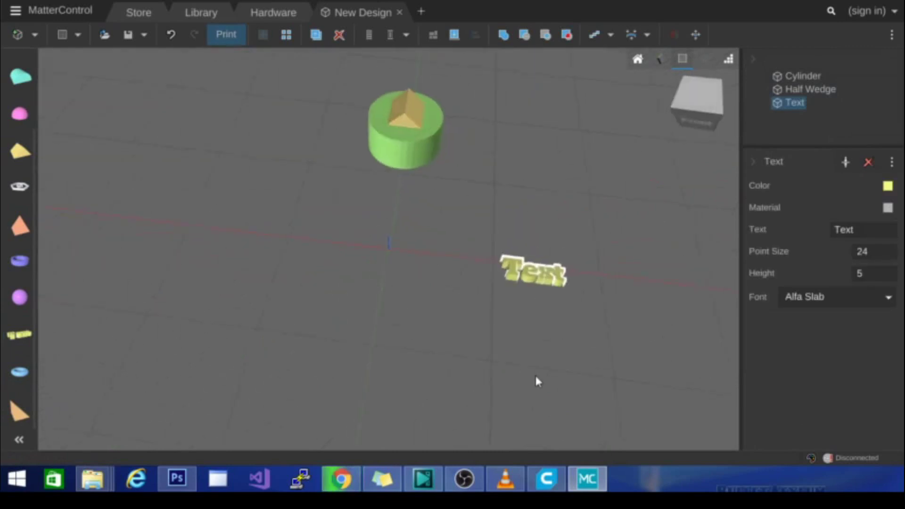
pyautogui.click(837, 298)
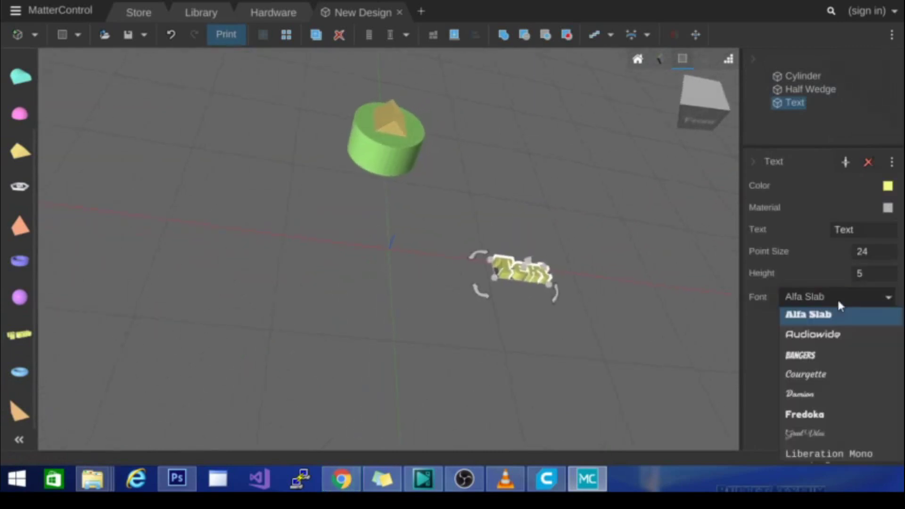
pyautogui.click(816, 336)
pyautogui.moveTo(572, 331); pyautogui.dragTo(489, 374)
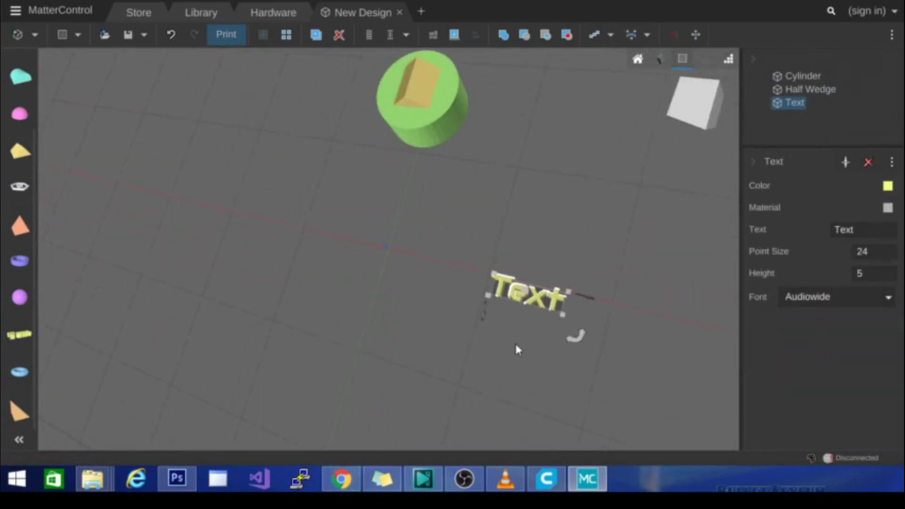
# - Delete the Text, the cylinder and the half wedge from the build plate
pyautogui.press('Delete')
pyautogui.click(428, 146)
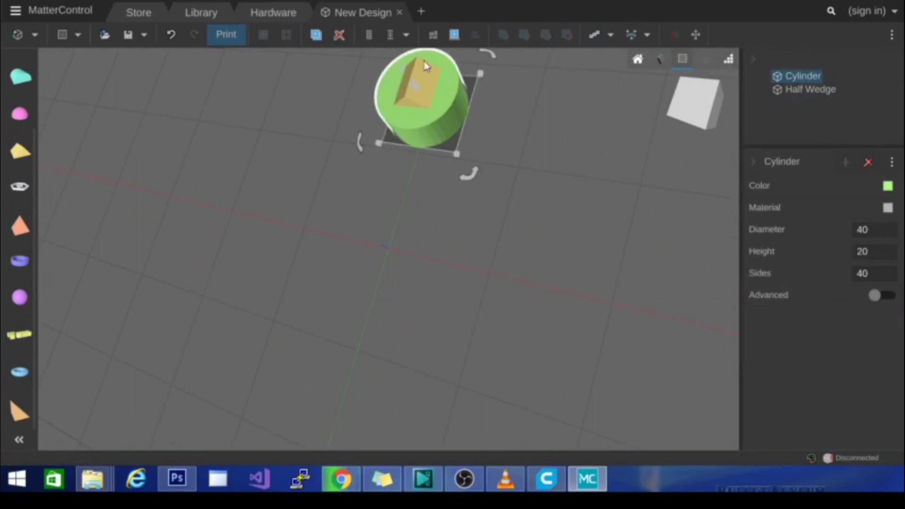
pyautogui.press('Delete')
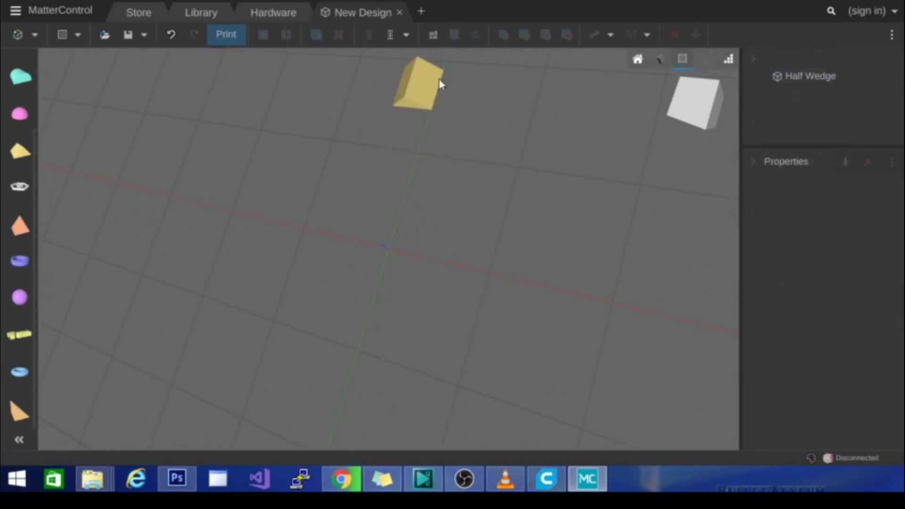
pyautogui.click(438, 83)
pyautogui.press('Delete')
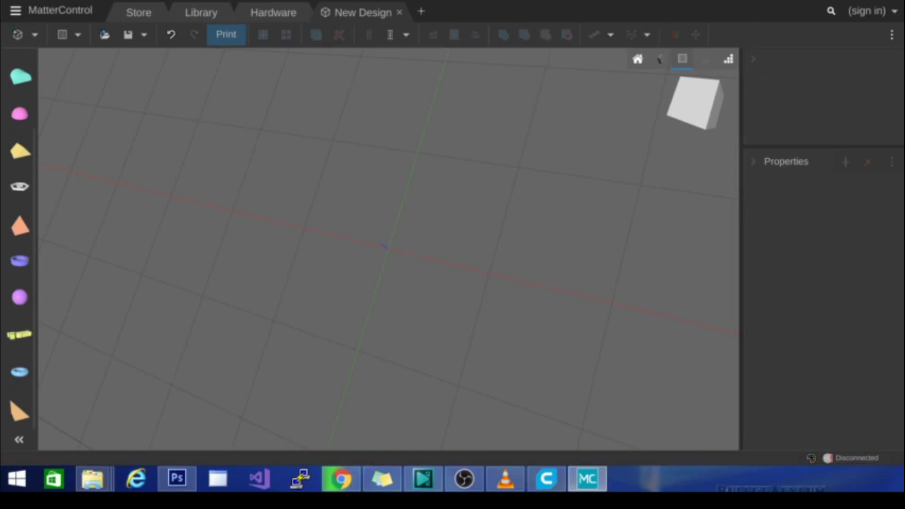
# - Switch to Chrome showing the MatterControl 2.19.10 Release Notes page
pyautogui.hotkey('alt', 'Tab')
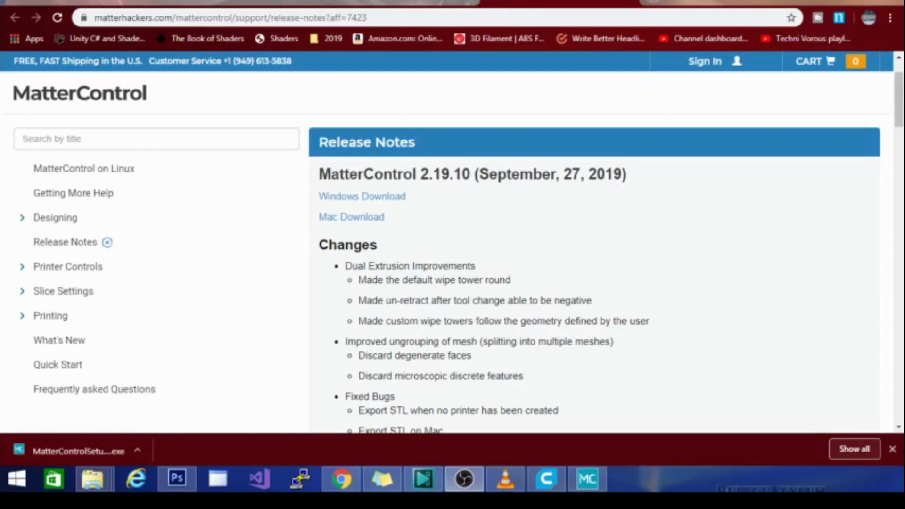